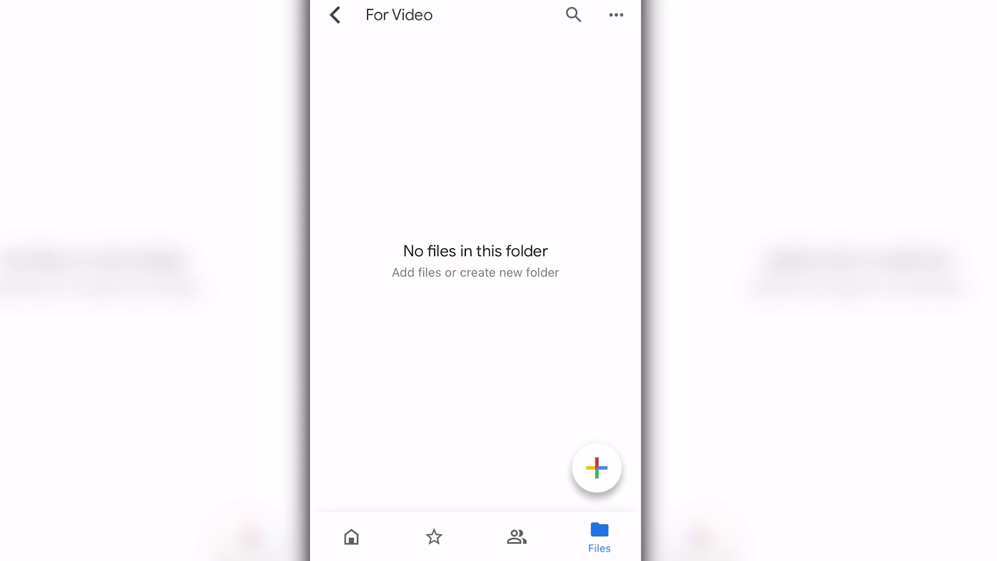
Upload the first two Recents videos, IMG_5793.MOV and IMG_5794.MOV, from Photos and Videos
left_click(597, 467)
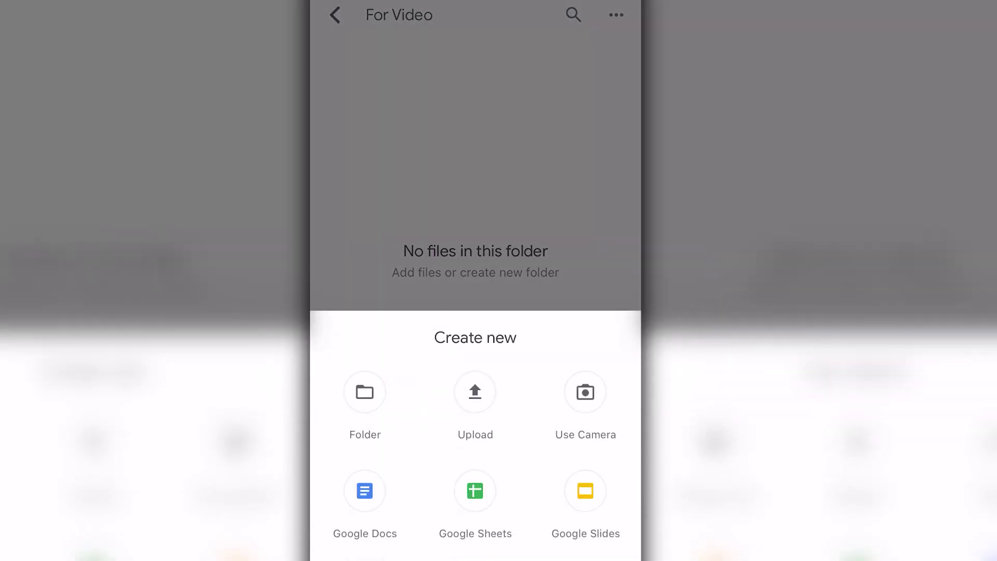
left_click(474, 392)
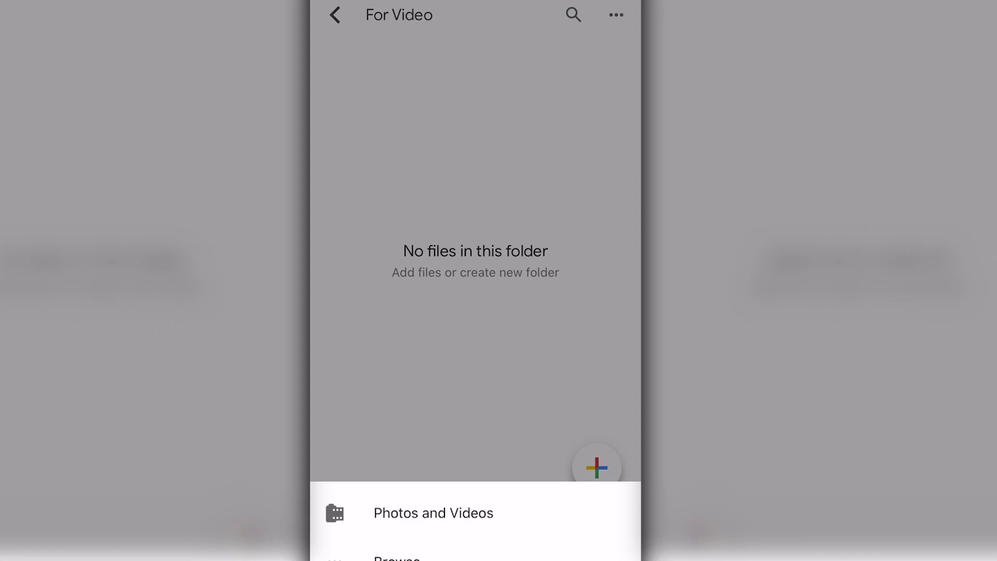
left_click(433, 488)
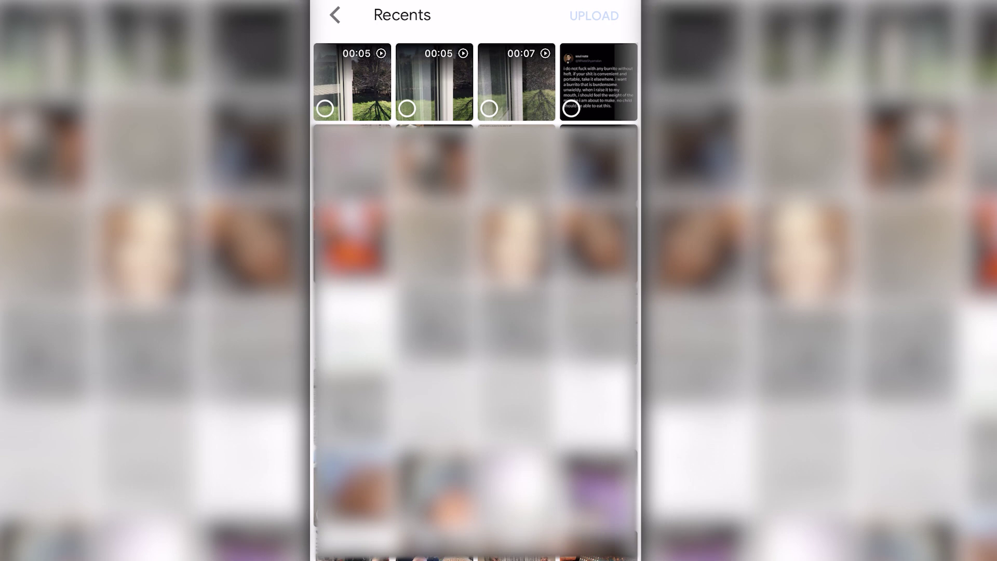
left_click(352, 82)
left_click(434, 81)
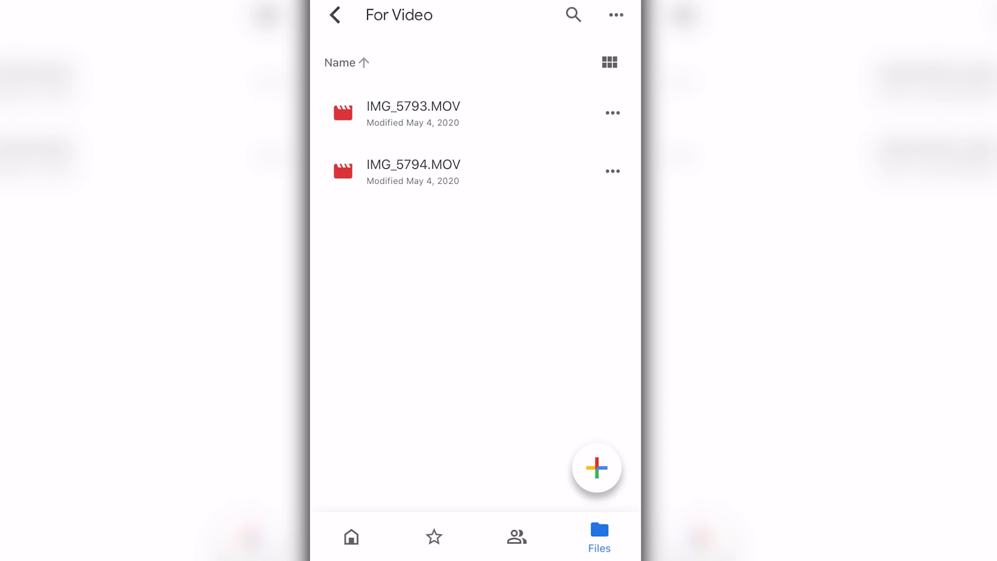
Switch IMG_5794.MOV's link sharing from off to on, then recheck its actions menu
left_click(612, 171)
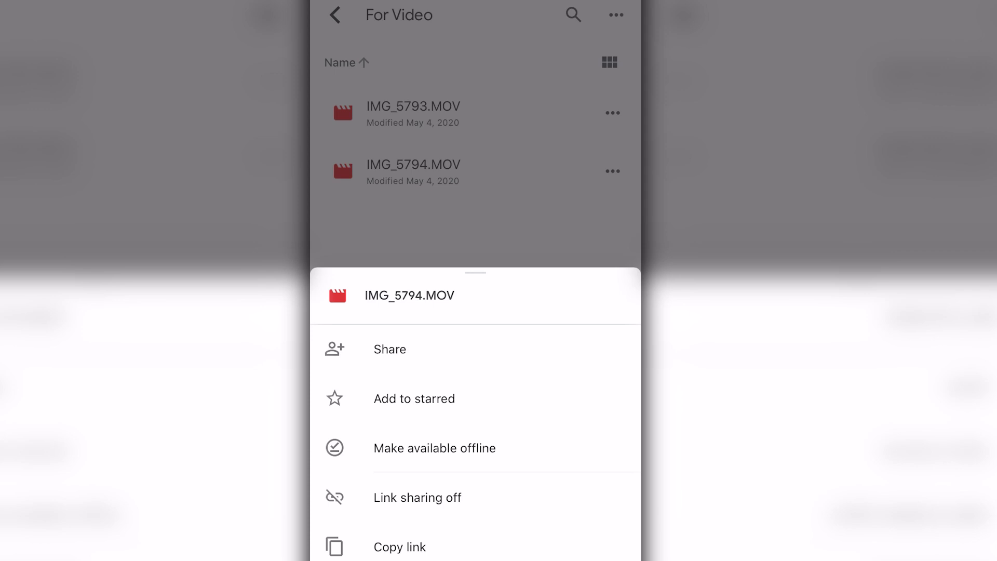
left_click(475, 223)
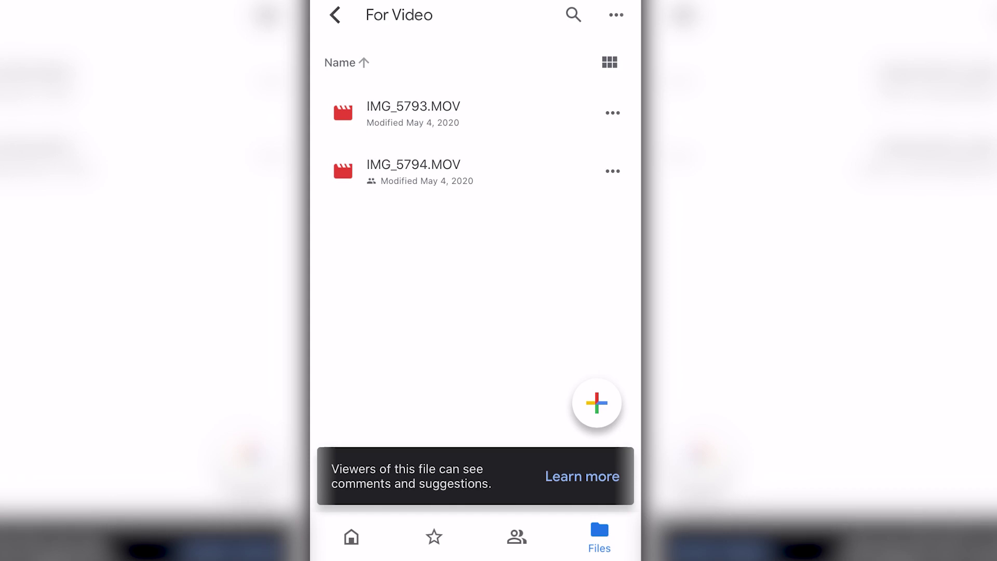
left_click(612, 171)
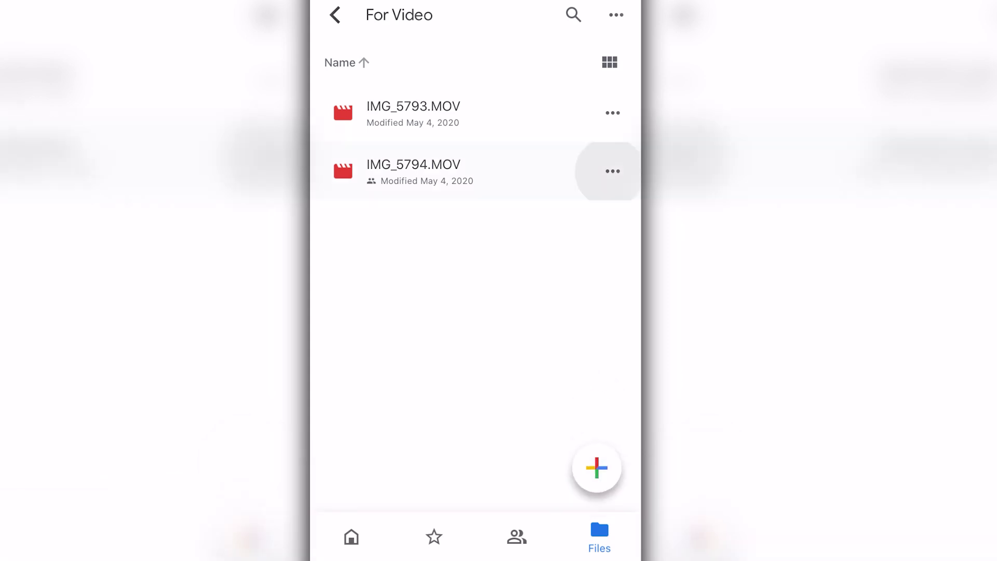
Open IMG_5794.MOV's Share panel and its link access options (Restricted, Viewer, Copy link)
left_click_drag(415, 497, 415, 409)
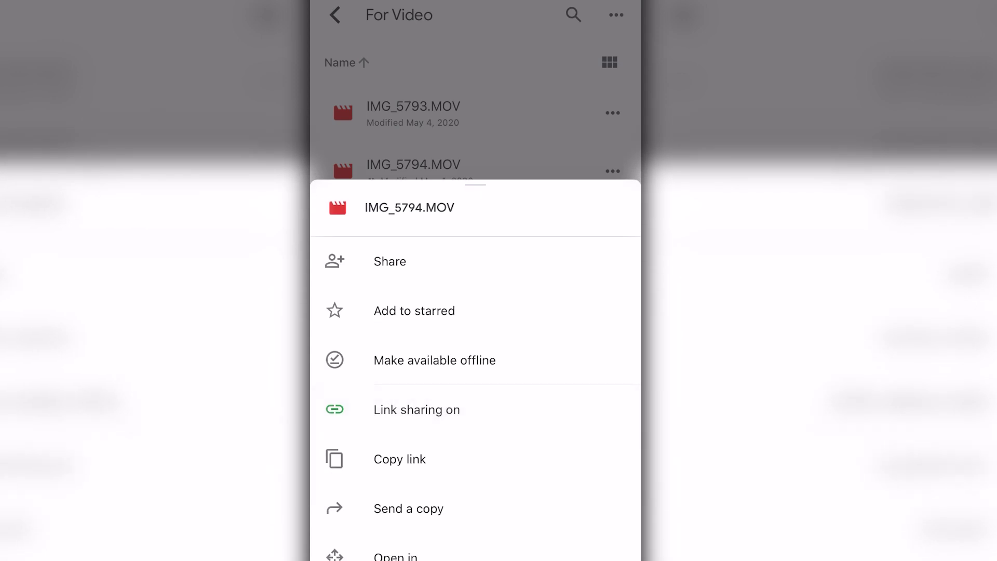
left_click(389, 261)
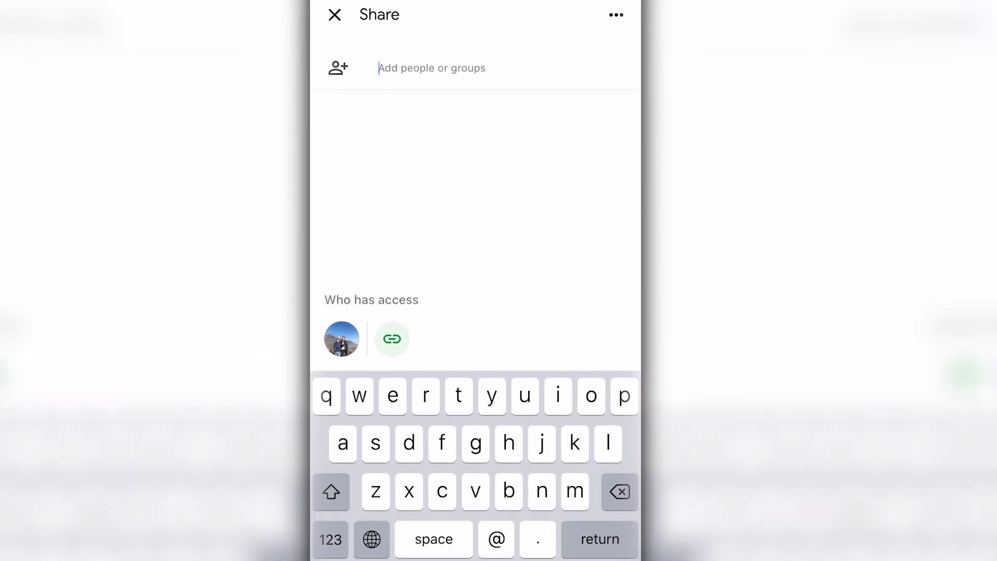
left_click(372, 332)
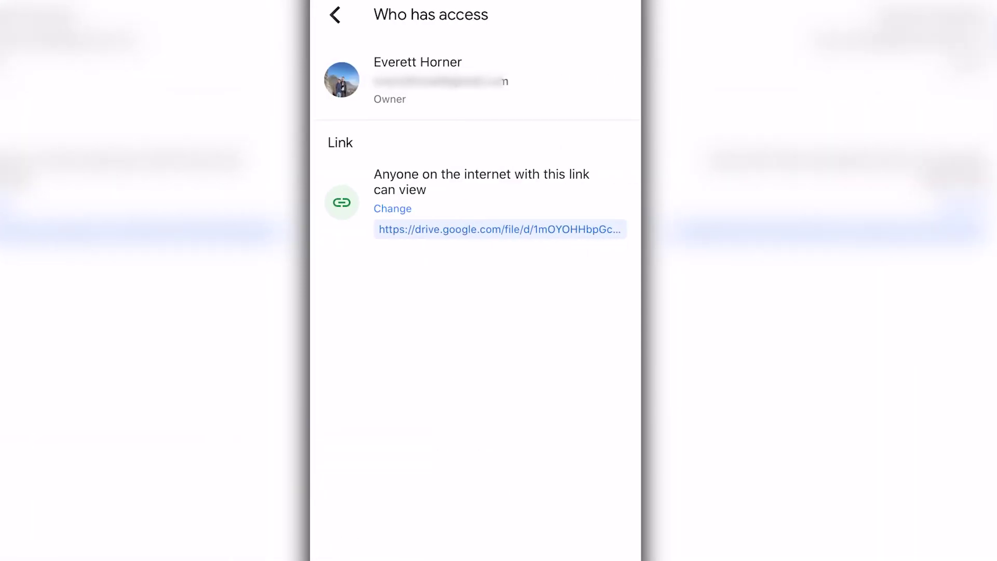
left_click(393, 208)
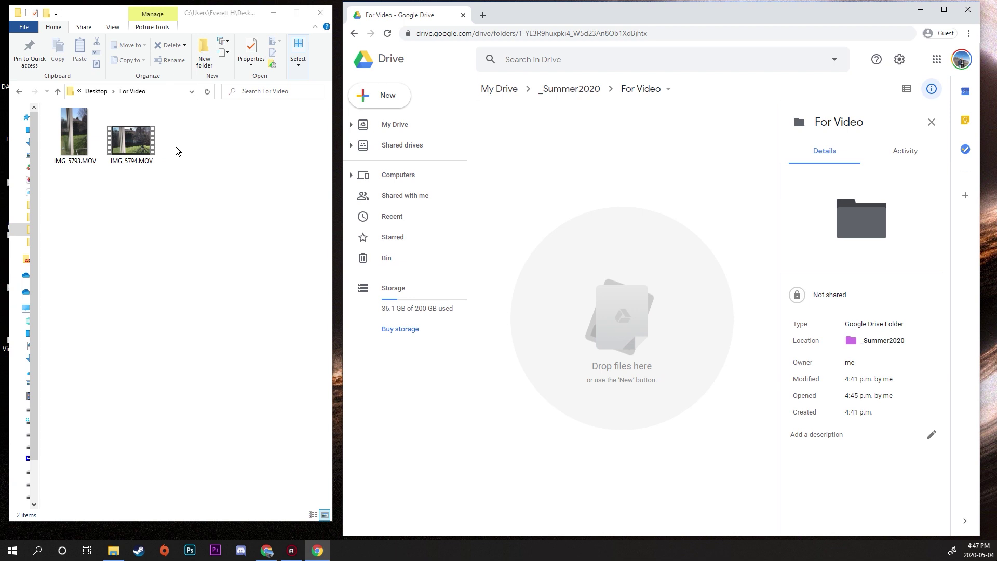
Drag both desktop MOV files onto the Drive For Video page, then reload it with F5
mouse_move(175, 151)
left_mouse_down()
mouse_move(71, 133)
mouse_move(607, 294)
mouse_move(627, 252)
left_mouse_up()
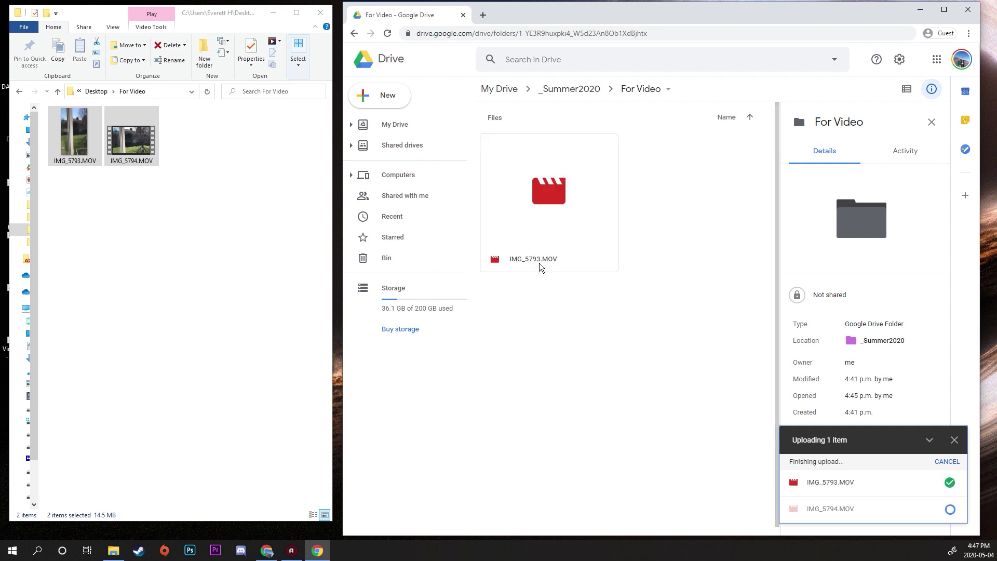
key("F5")
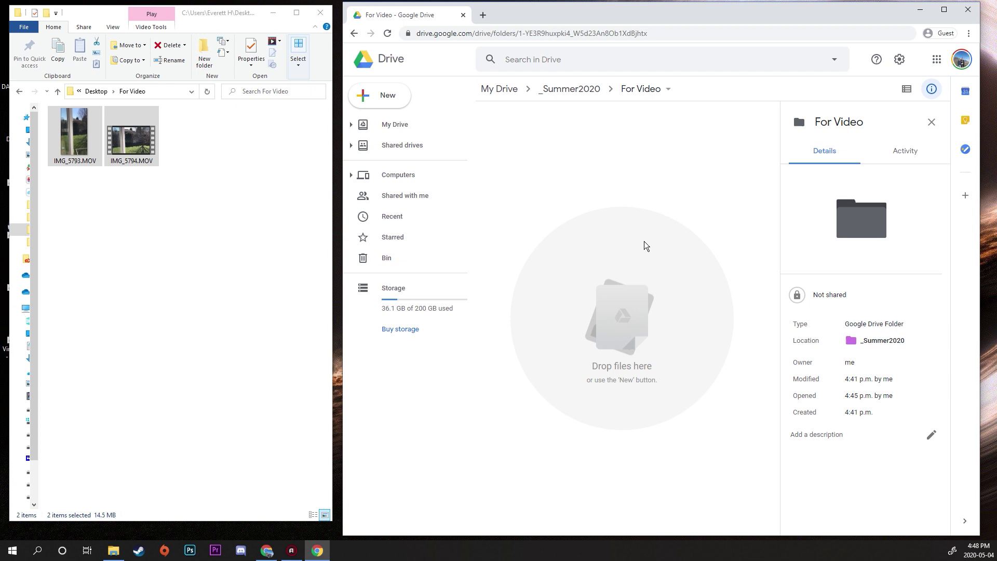
Upload IMG_5793.MOV and IMG_5794.MOV together through New > File upload
left_click(404, 98)
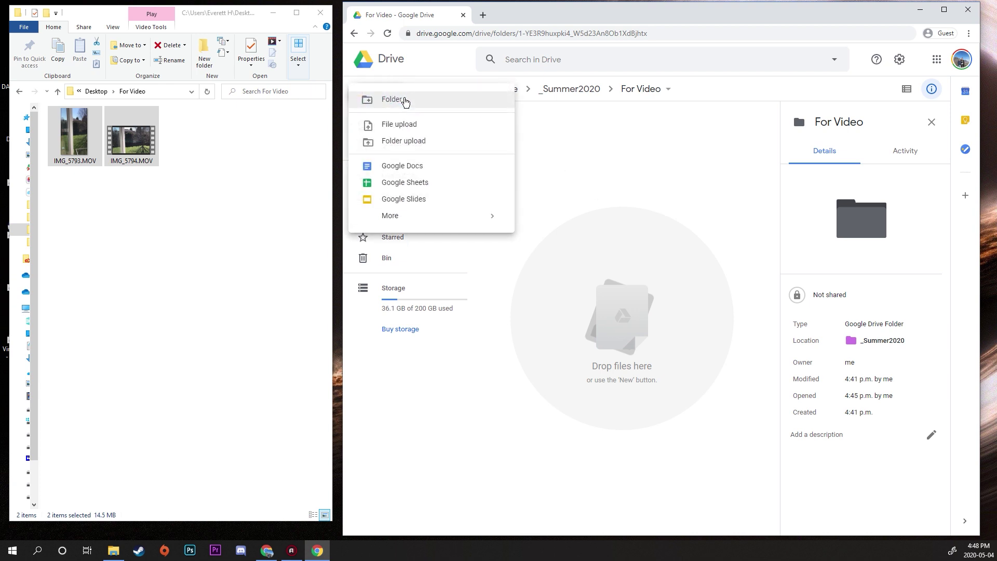
left_click(409, 125)
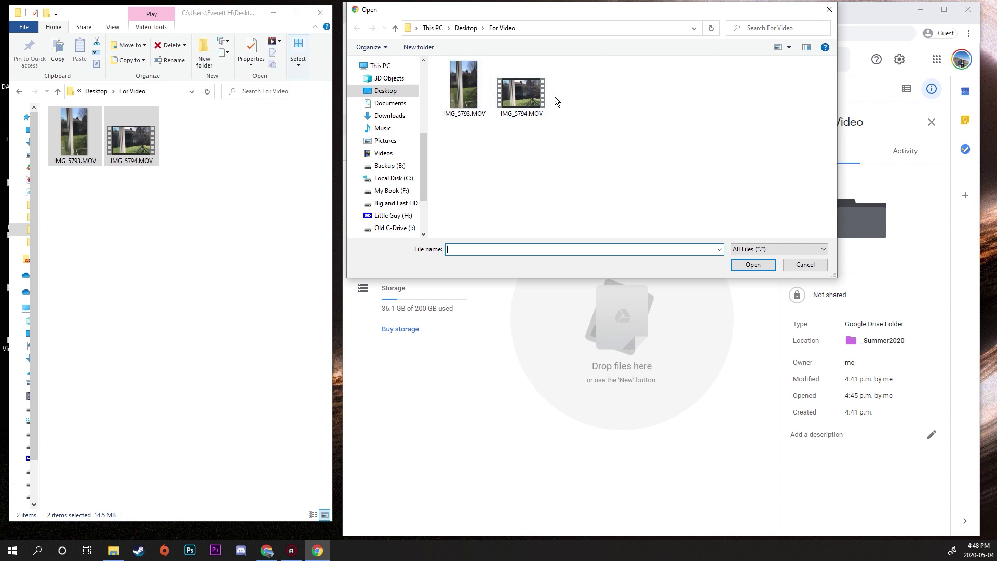
left_click_drag(577, 105, 471, 107)
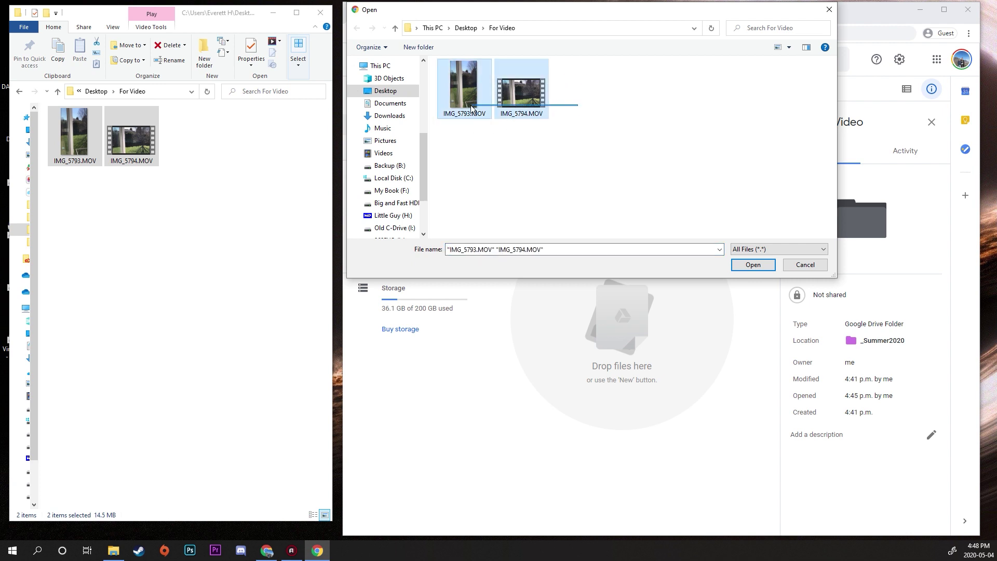
left_click(735, 264)
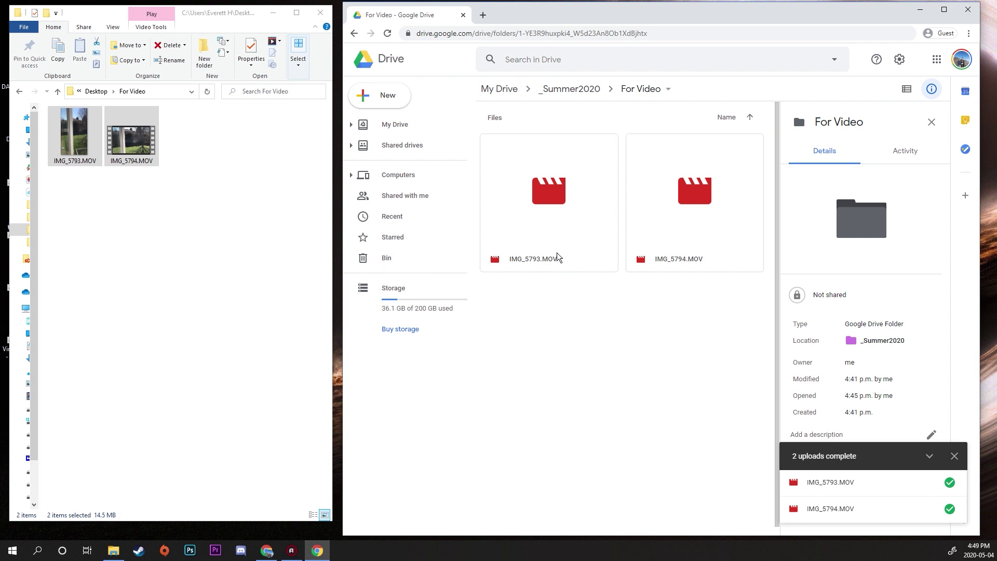
Use Get shareable link on IMG_5793.MOV twice, leaving link sharing on and the link copied
right_click(559, 190)
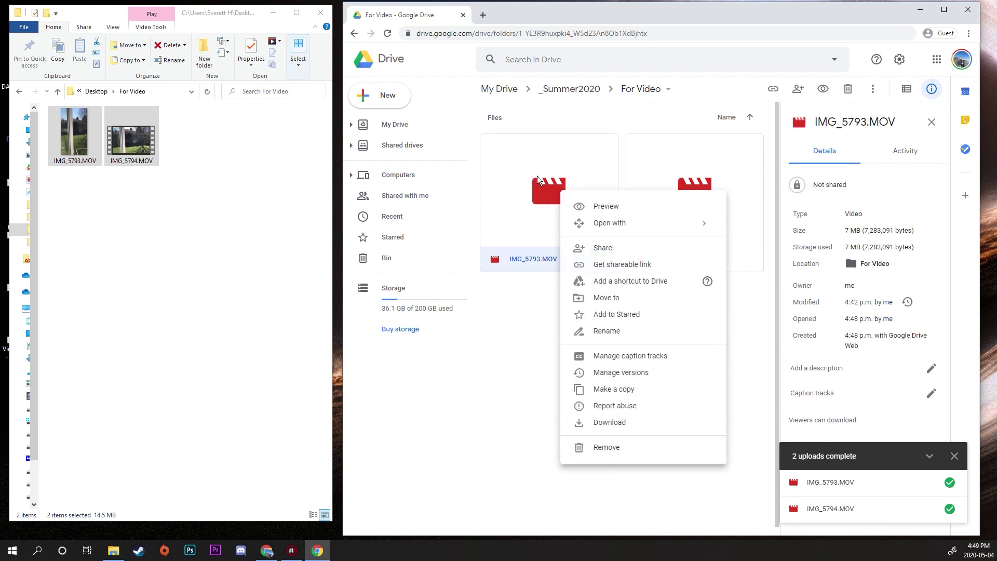
left_click(637, 269)
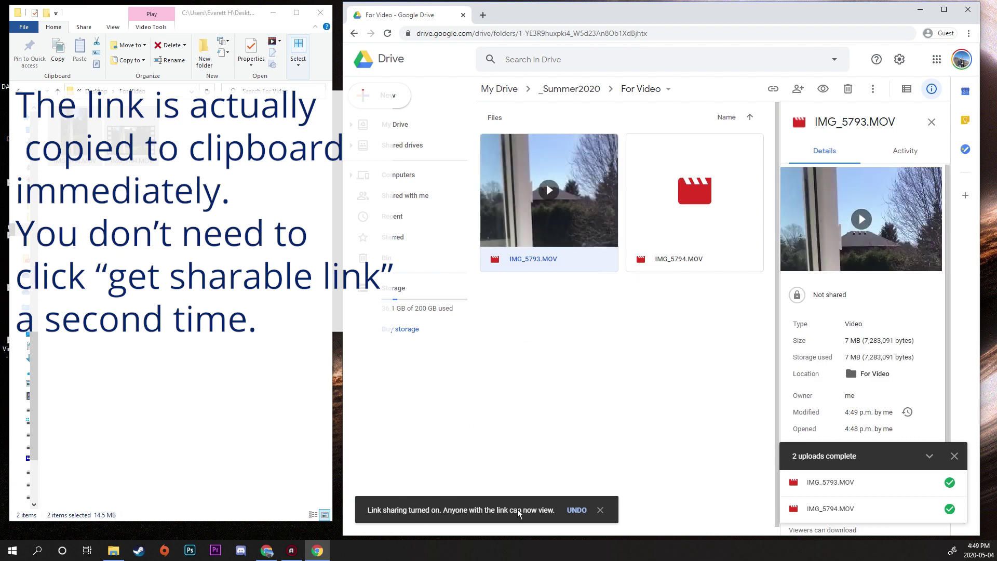
right_click(602, 195)
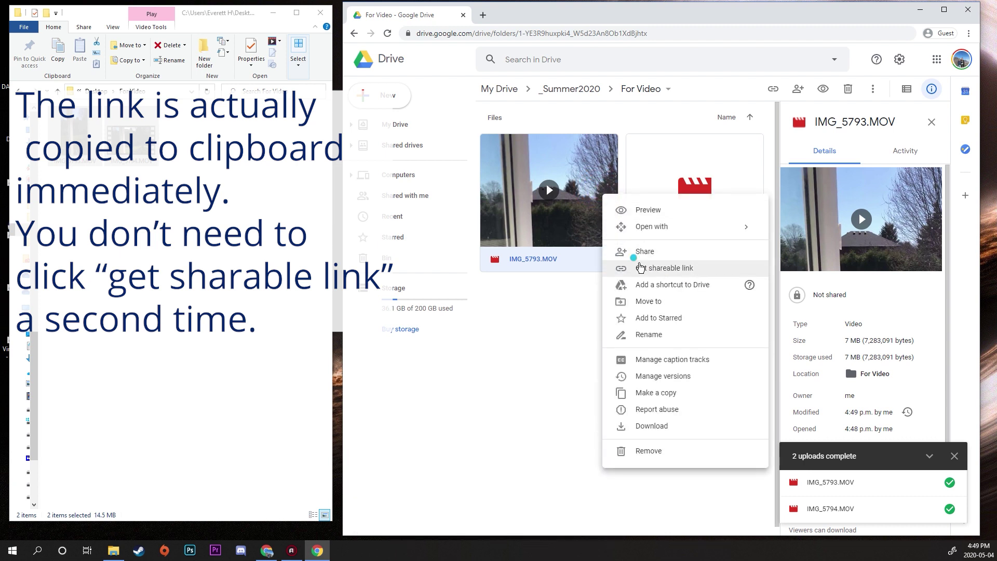
left_click(640, 267)
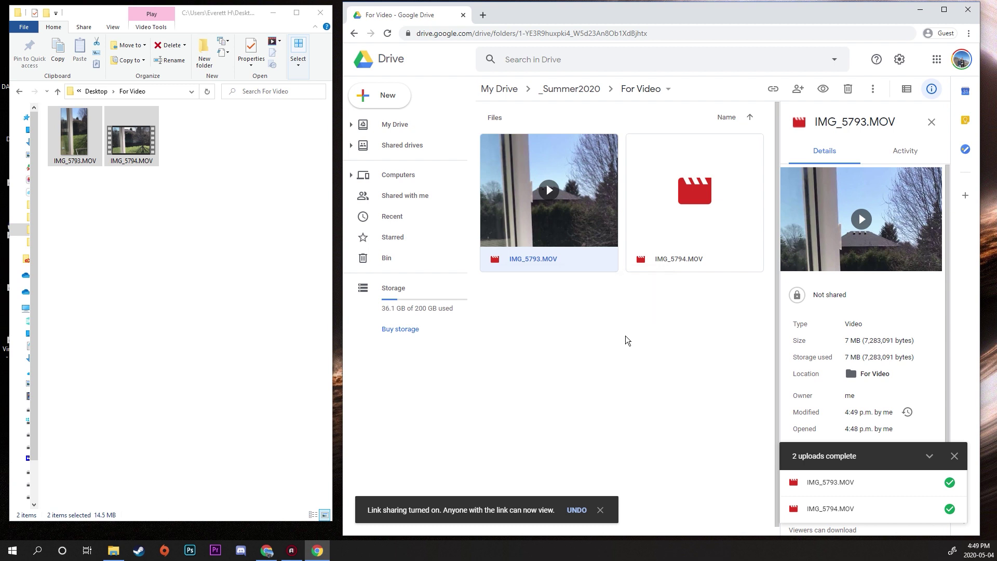
Paste IMG_5793.MOV's copied share link into a new Chrome tab and load it
left_click(484, 15)
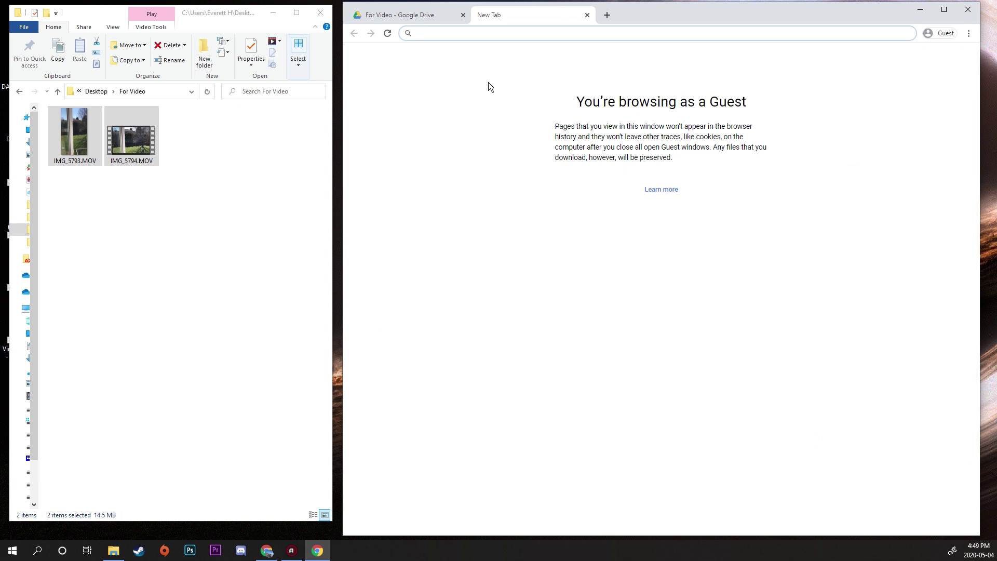
key("Return")
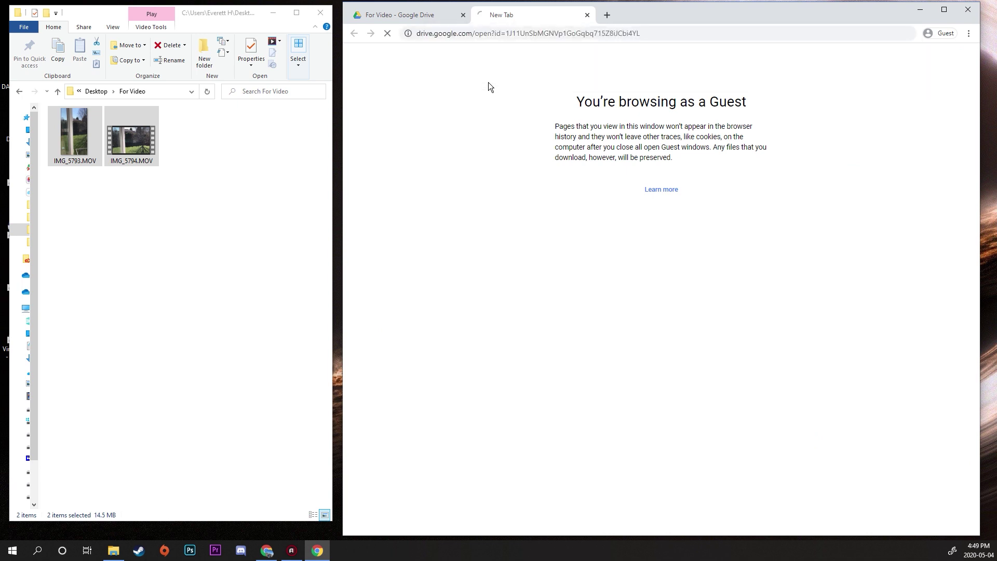